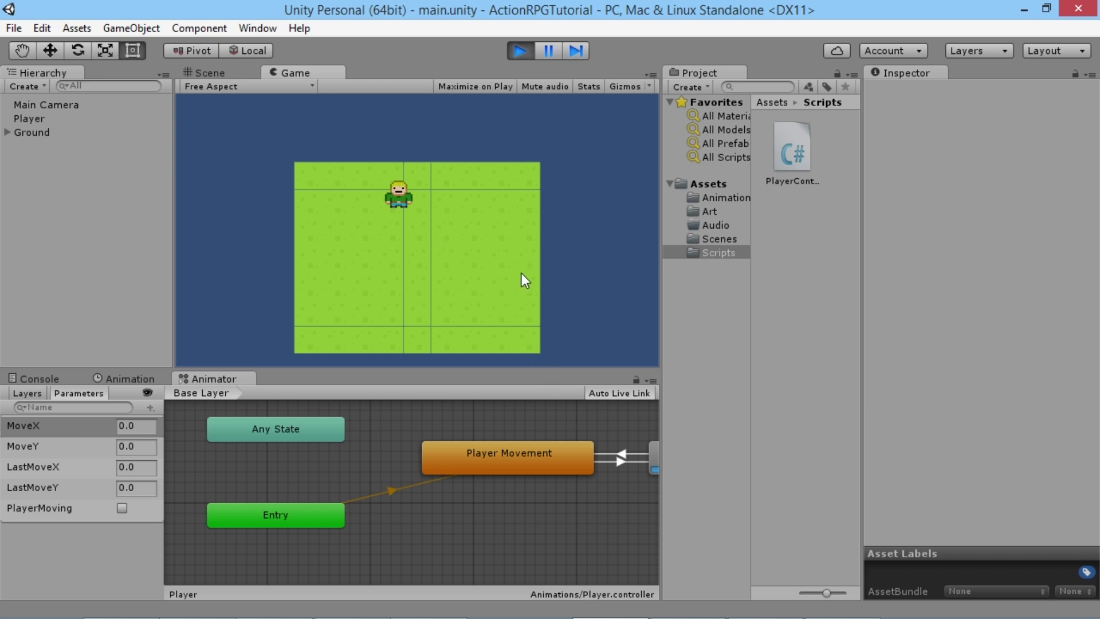
Walk the player around the ground in all four directions to test its movement, and stop the game.
{"action": "key", "text": "Down"}
{"action": "key", "text": "Right"}
{"action": "key", "text": "Up"}
{"action": "key", "text": "Left"}
{"action": "key", "text": "Down"}
{"action": "key", "text": "Right"}
{"action": "key", "text": "Up"}
{"action": "key", "text": "Left"}
{"action": "key", "text": "Down"}
{"action": "key", "text": "Right"}
{"action": "key", "text": "Up"}
{"action": "key", "text": "Down"}
{"action": "key", "text": "Left"}
{"action": "key", "text": "Up"}
{"action": "key", "text": "Right"}
{"action": "key", "text": "Down"}
{"action": "key", "text": "Left"}
{"action": "key", "text": "Down"}
{"action": "key", "text": "Up"}
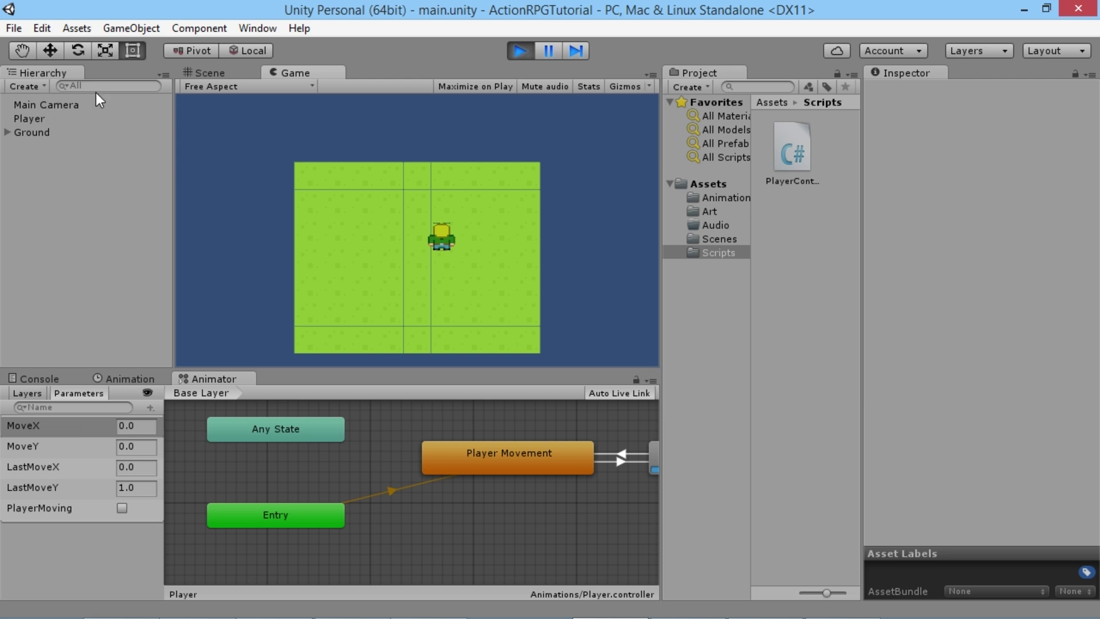
{"action": "left_click", "coordinate": [520, 51]}
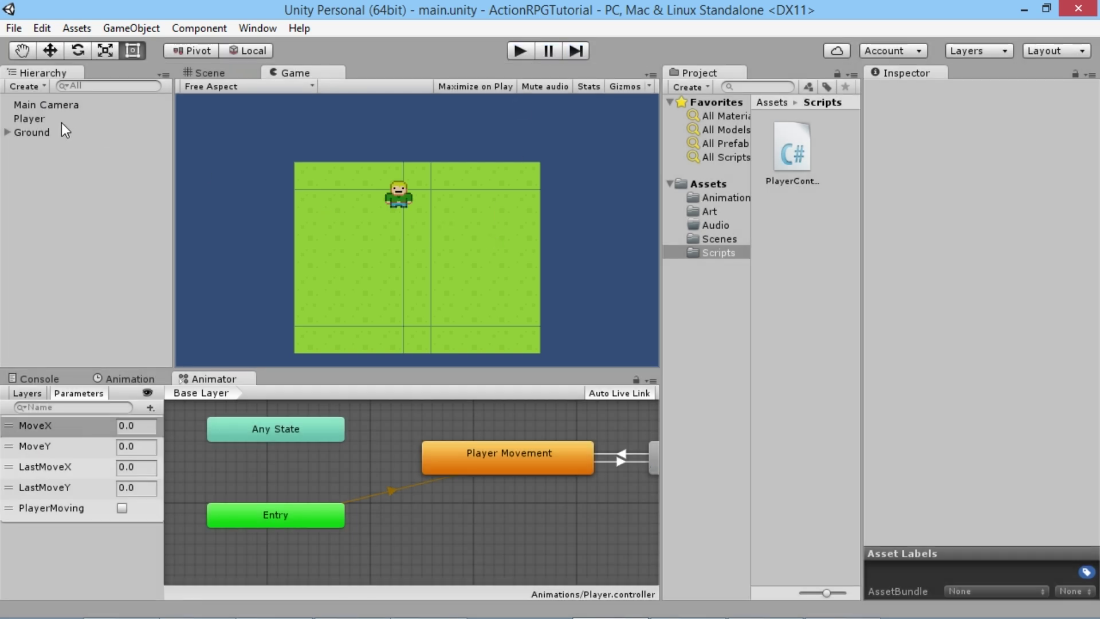
Make Main Camera a child of the Player object and start the game.
{"action": "left_click", "coordinate": [62, 104]}
{"action": "left_click_drag", "start_coordinate": [63, 104], "coordinate": [28, 118]}
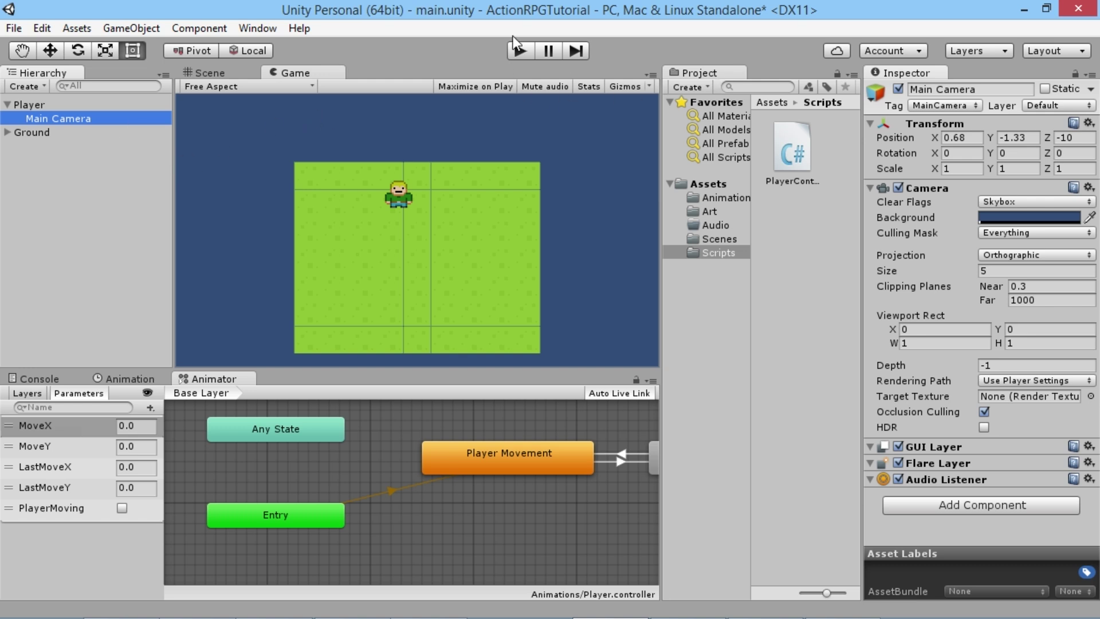
{"action": "left_click", "coordinate": [521, 51]}
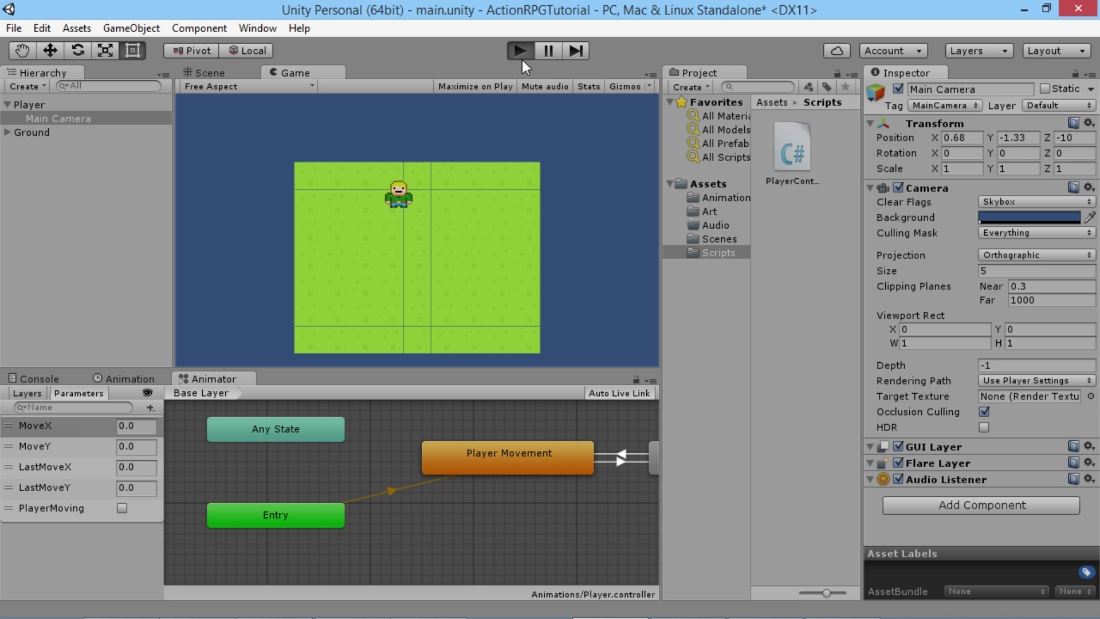
Walk the player in all directions, including past the ground's edge, to check how the parented camera follows it.
{"action": "key", "text": "Down"}
{"action": "key", "text": "Right"}
{"action": "key", "text": "Up"}
{"action": "key", "text": "Down"}
{"action": "key", "text": "Left"}
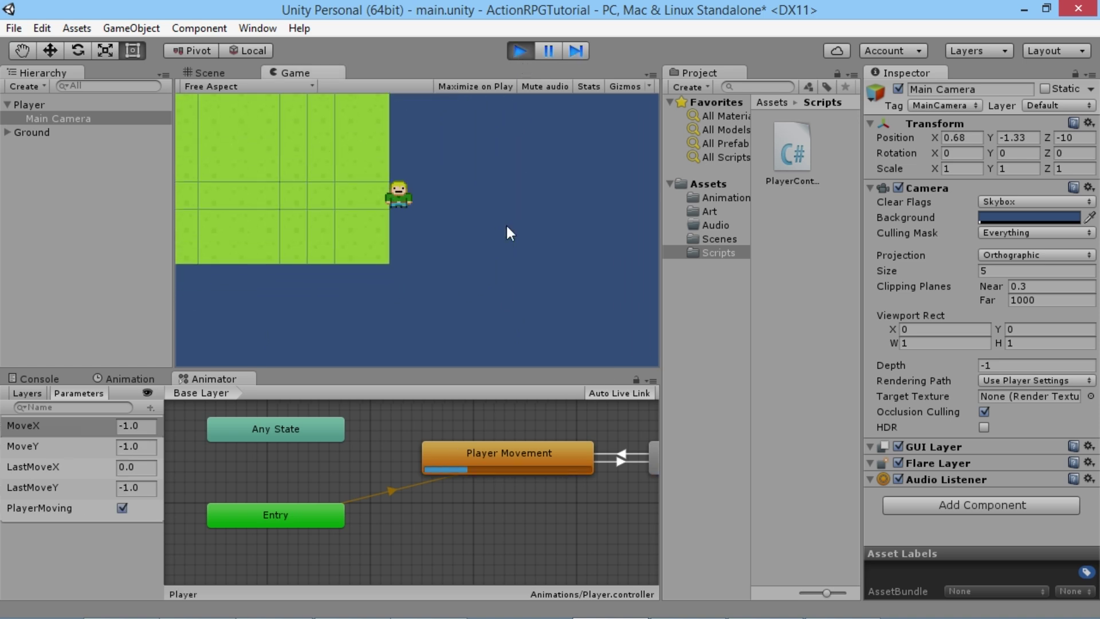
{"action": "key", "text": "Up"}
{"action": "key", "text": "Left"}
{"action": "key", "text": "Down"}
{"action": "key", "text": "Right"}
{"action": "key", "text": "Up"}
{"action": "key", "text": "Left"}
{"action": "key", "text": "Down"}
{"action": "key", "text": "Right"}
{"action": "key", "text": "Up"}
{"action": "key", "text": "Left"}
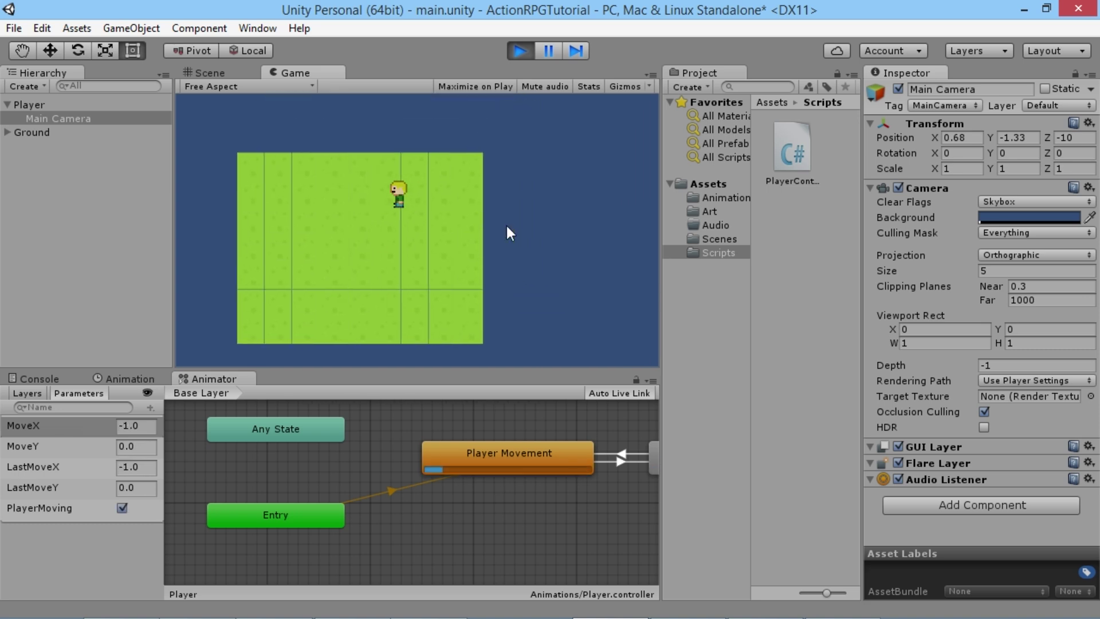
{"action": "key", "text": "Up"}
{"action": "key", "text": "Down"}
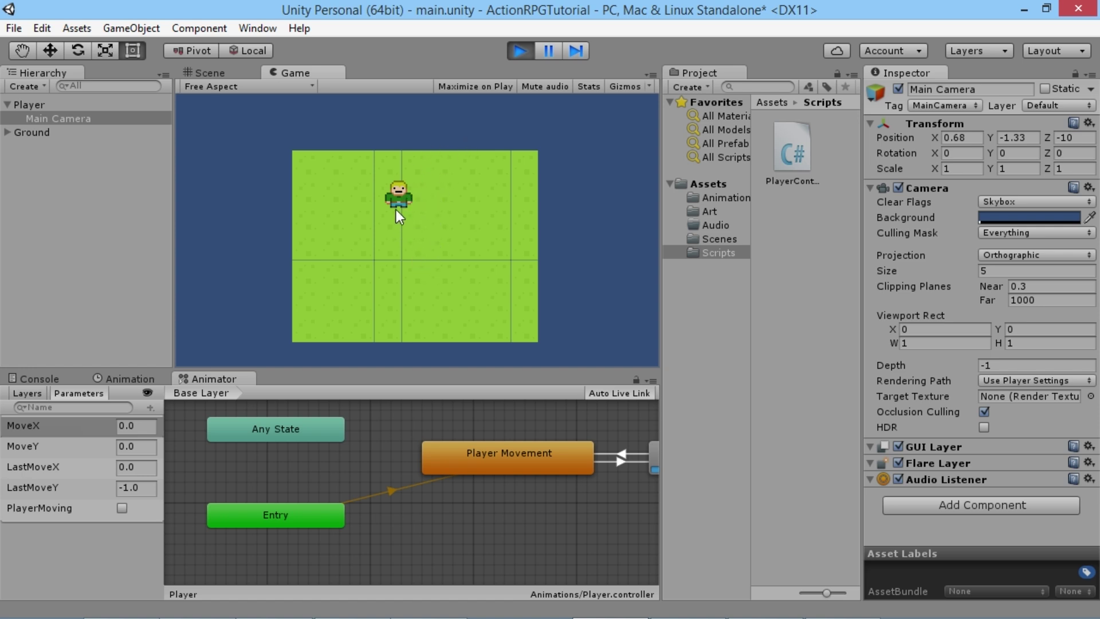
{"action": "key", "text": "Right"}
{"action": "key", "text": "Down"}
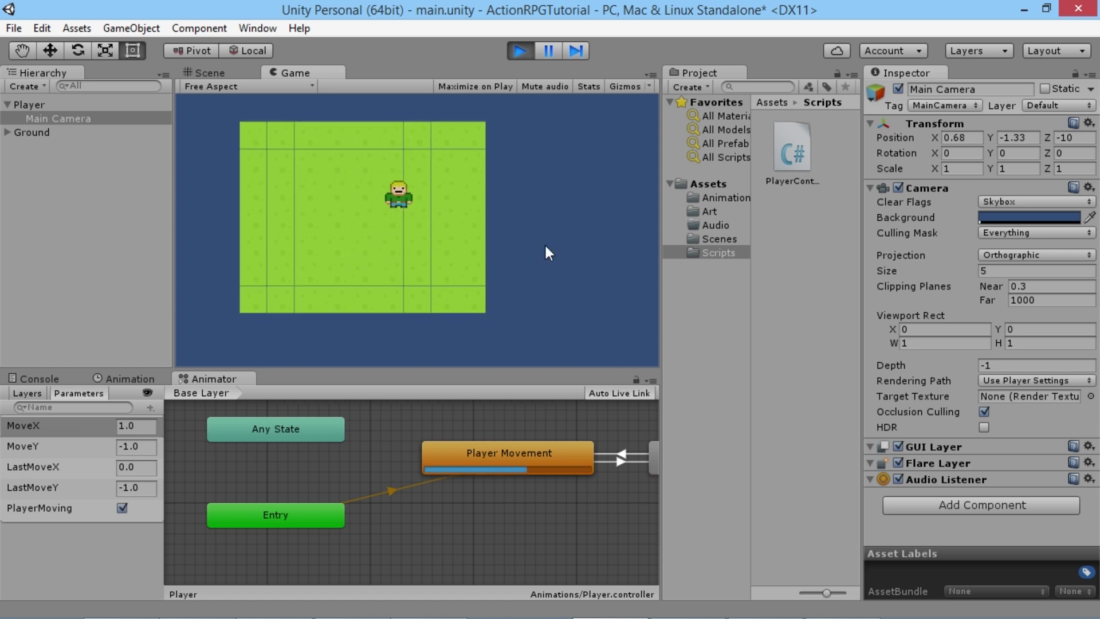
{"action": "key", "text": "Left"}
{"action": "key", "text": "Up"}
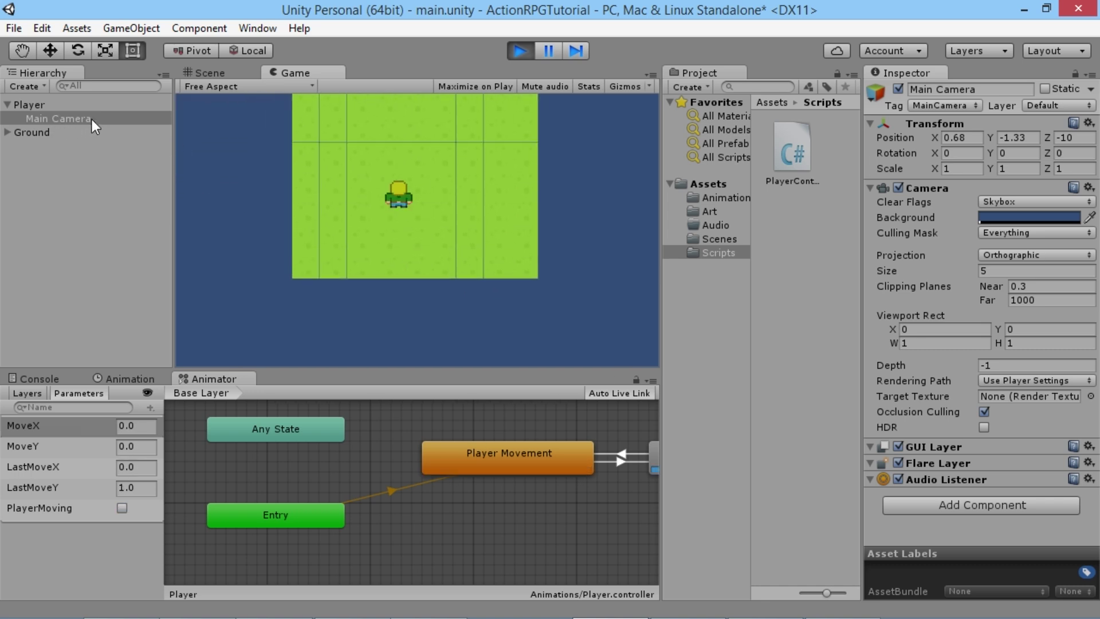
Offset the Main Camera to position X 1.61 and Y -0.95 in the running game and walk the player to test the view.
{"action": "left_click_drag", "start_coordinate": [933, 140], "coordinate": [987, 155]}
{"action": "left_click", "coordinate": [450, 240]}
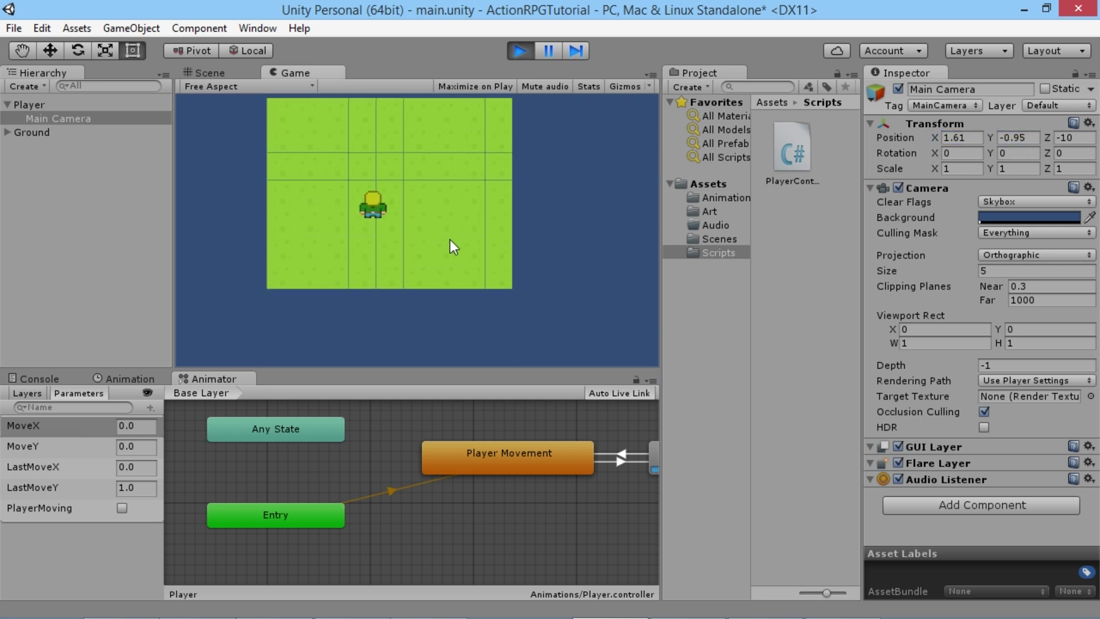
{"action": "key", "text": "Left"}
{"action": "key", "text": "Up"}
{"action": "key", "text": "Right"}
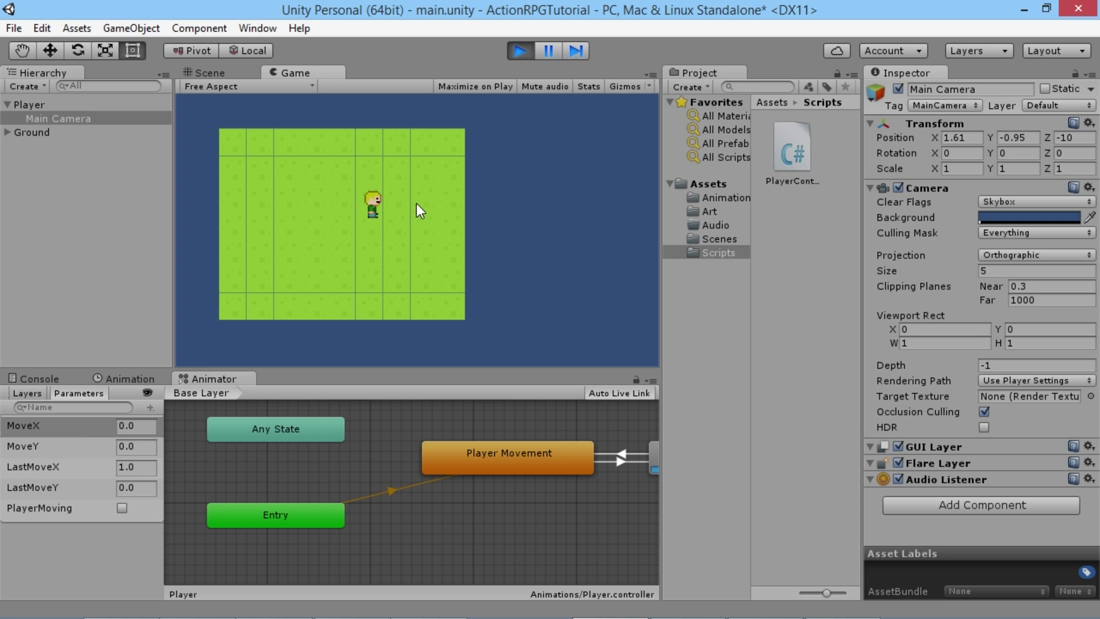
Keep walking the player around the ground to examine the lines between the tiles as the camera moves.
{"action": "key", "text": "Down"}
{"action": "key", "text": "Left"}
{"action": "key", "text": "Up"}
{"action": "key", "text": "Right"}
{"action": "key", "text": "Down"}
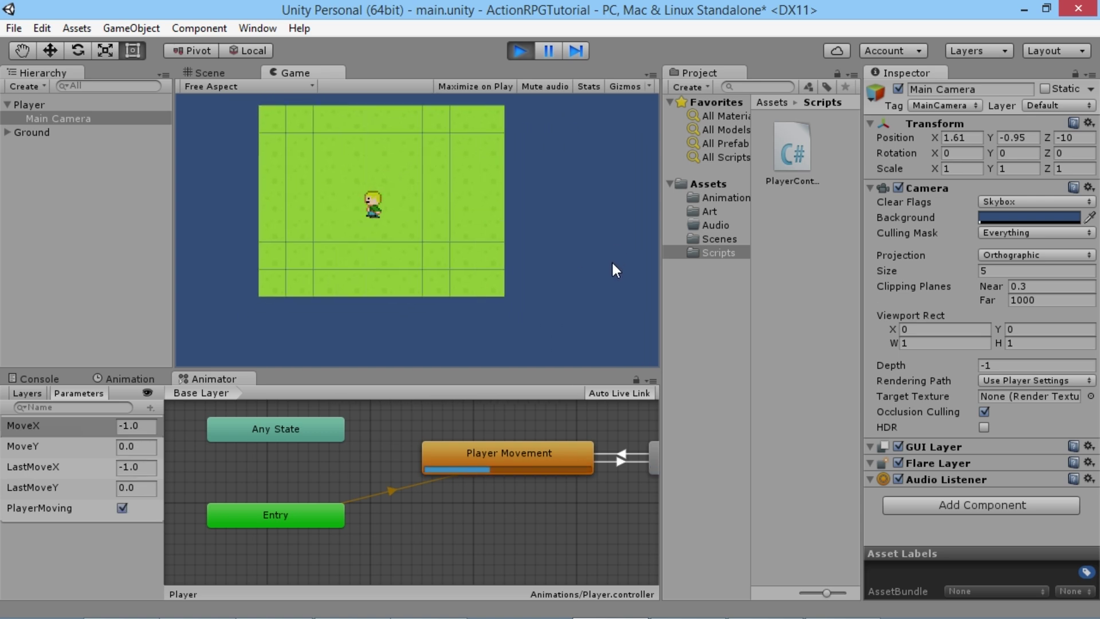
{"action": "key", "text": "Right"}
{"action": "key", "text": "Left"}
{"action": "key", "text": "Up"}
{"action": "key", "text": "Down"}
{"action": "key", "text": "Right"}
{"action": "key", "text": "Down"}
{"action": "key", "text": "Left"}
{"action": "key", "text": "Up"}
{"action": "key", "text": "Right"}
{"action": "key", "text": "Down"}
{"action": "key", "text": "Left"}
{"action": "key", "text": "Up"}
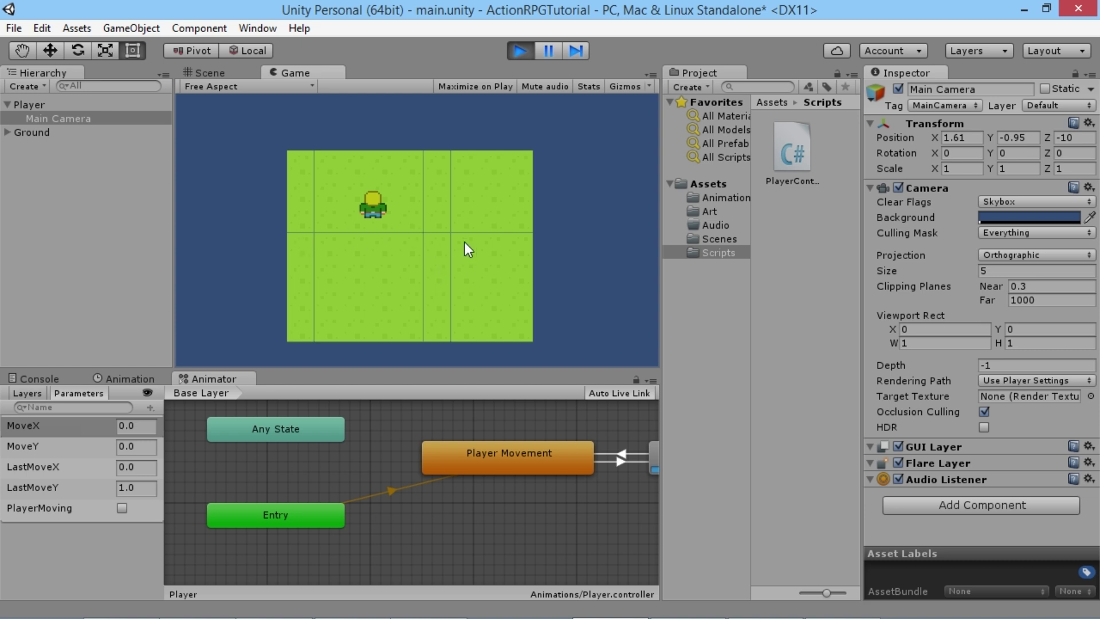
{"action": "key", "text": "Down"}
{"action": "key", "text": "Right"}
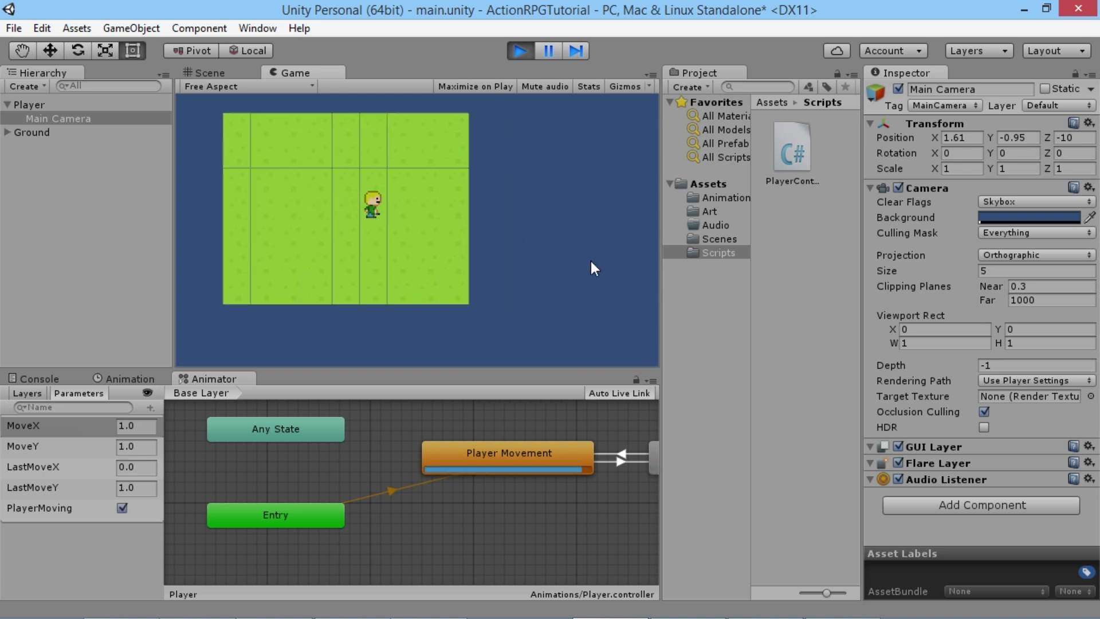
{"action": "key", "text": "Up"}
{"action": "key", "text": "Left"}
{"action": "key", "text": "Down"}
{"action": "key", "text": "Right"}
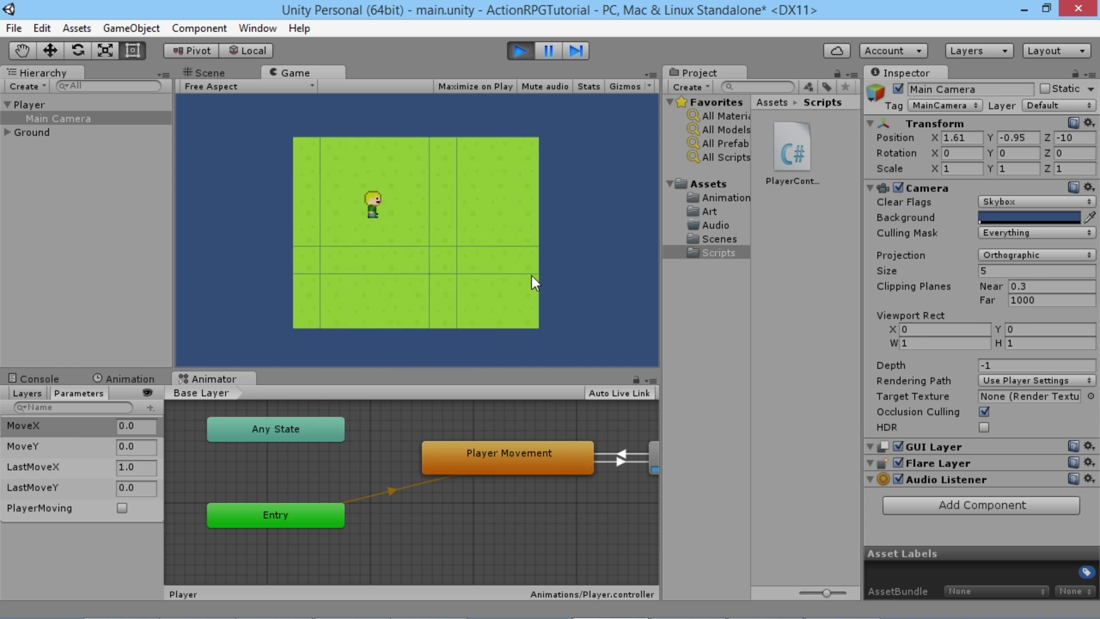
{"action": "key", "text": "Down"}
{"action": "key", "text": "Right"}
{"action": "key", "text": "Up"}
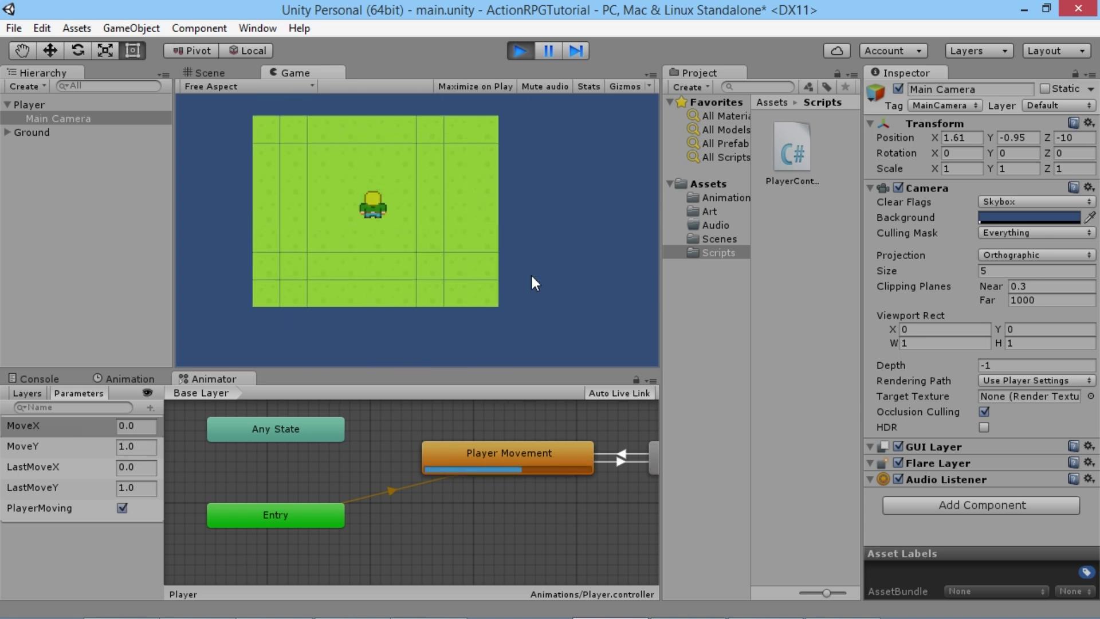
{"action": "key", "text": "Left"}
{"action": "key", "text": "Right"}
{"action": "key", "text": "Down"}
{"action": "key", "text": "Left"}
{"action": "key", "text": "Up"}
{"action": "key", "text": "Right"}
{"action": "key", "text": "Down"}
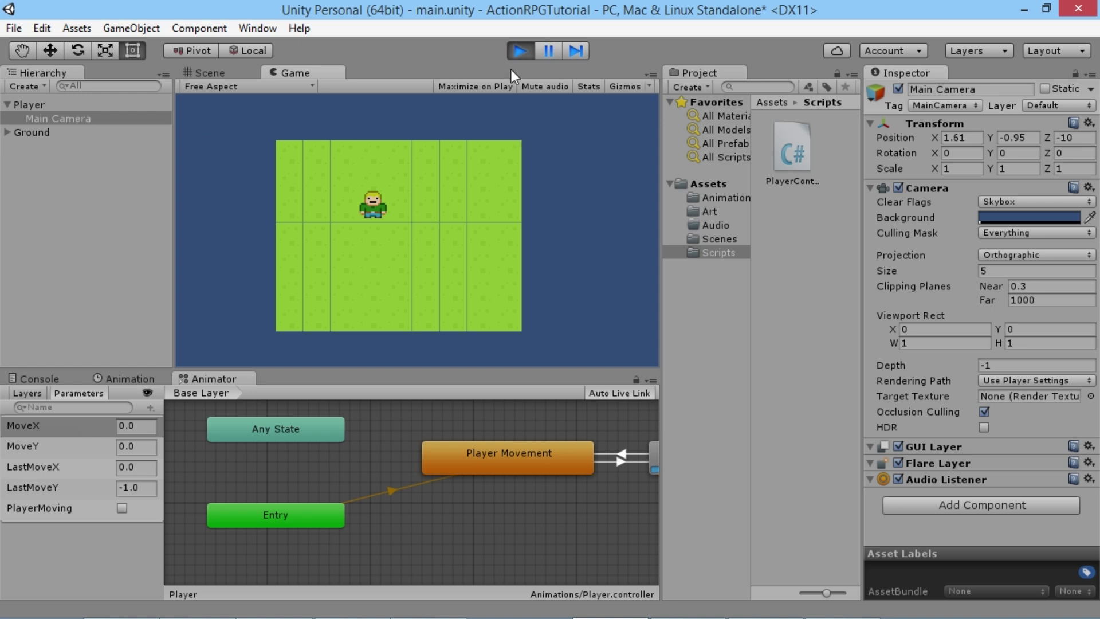
Stop the game and move Main Camera out of Player, back to the hierarchy's top level.
{"action": "left_click", "coordinate": [520, 51]}
{"action": "left_click_drag", "start_coordinate": [49, 120], "coordinate": [57, 100]}
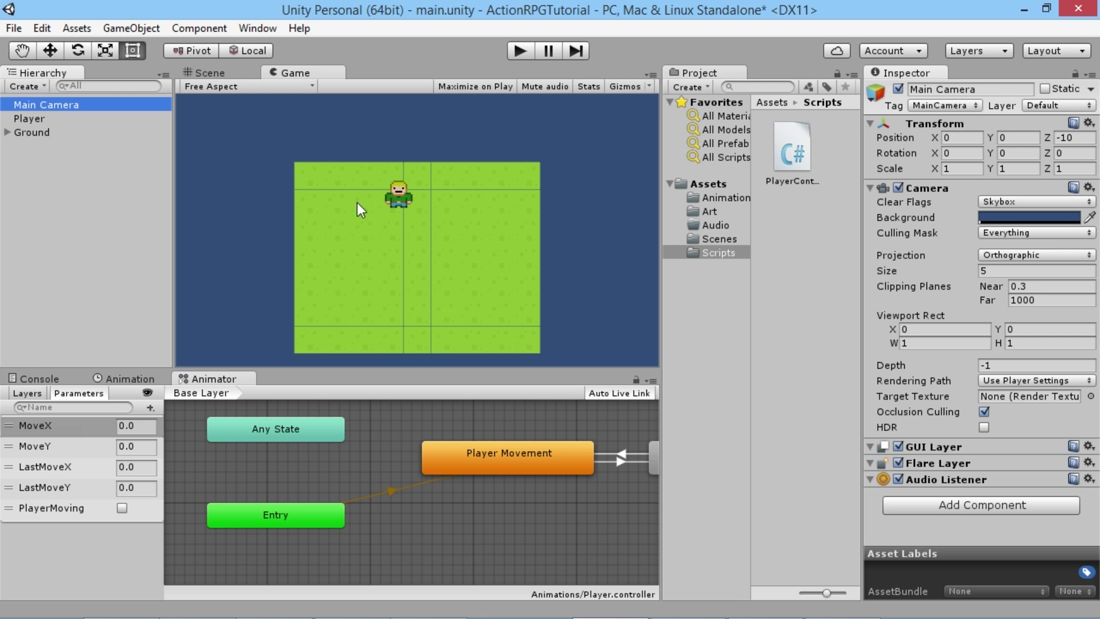
Open the project's Quality settings, compare the Beautiful and Fantastic levels, and leave Beautiful selected.
{"action": "left_click", "coordinate": [45, 31]}
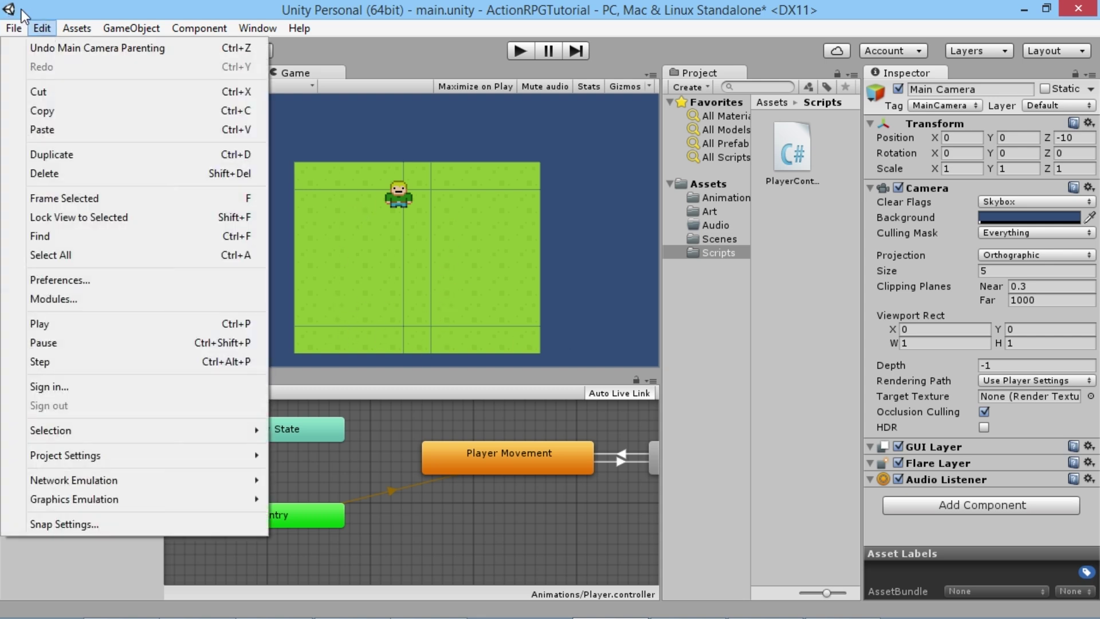
{"action": "mouse_move", "coordinate": [232, 454]}
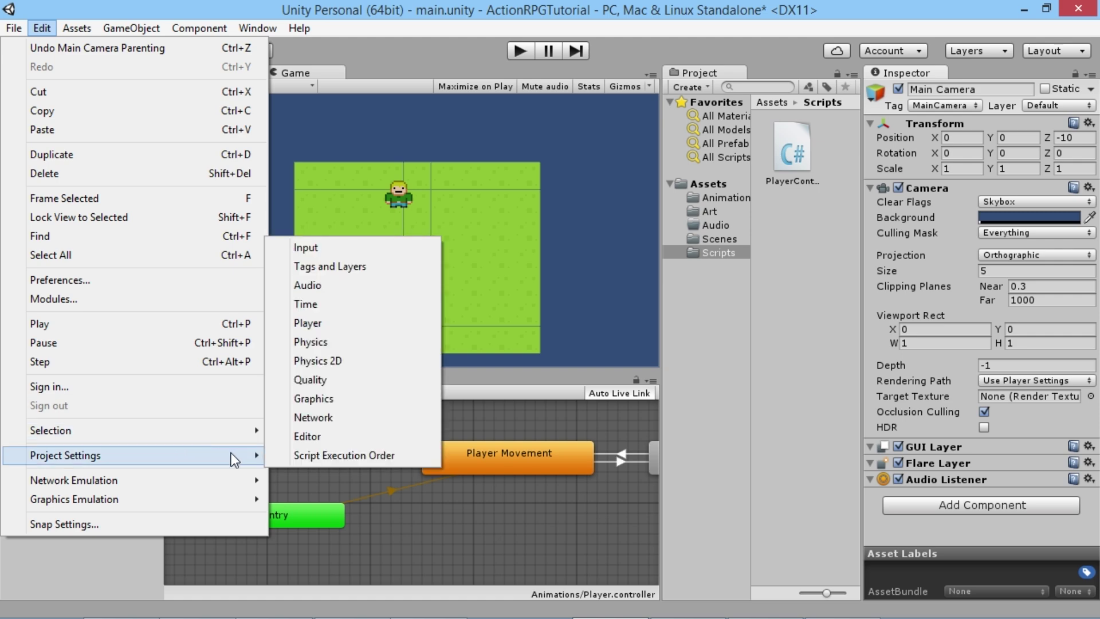
{"action": "left_click", "coordinate": [331, 384]}
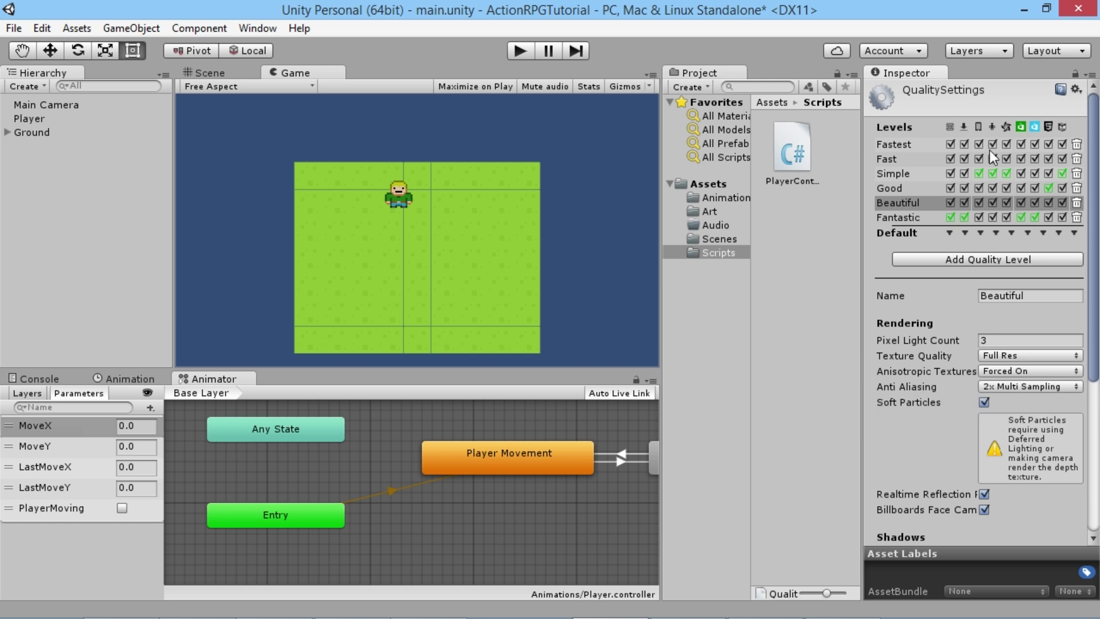
{"action": "left_click", "coordinate": [899, 218]}
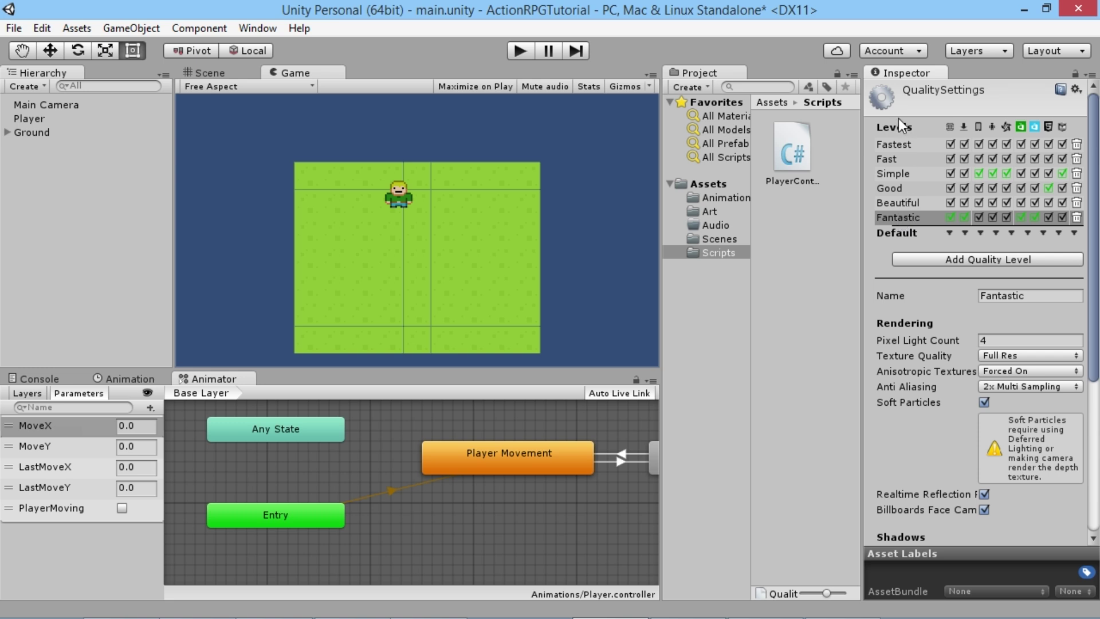
{"action": "left_click", "coordinate": [901, 203]}
{"action": "left_click", "coordinate": [894, 221]}
{"action": "left_click", "coordinate": [902, 202]}
{"action": "left_click", "coordinate": [904, 218]}
{"action": "left_click", "coordinate": [903, 202]}
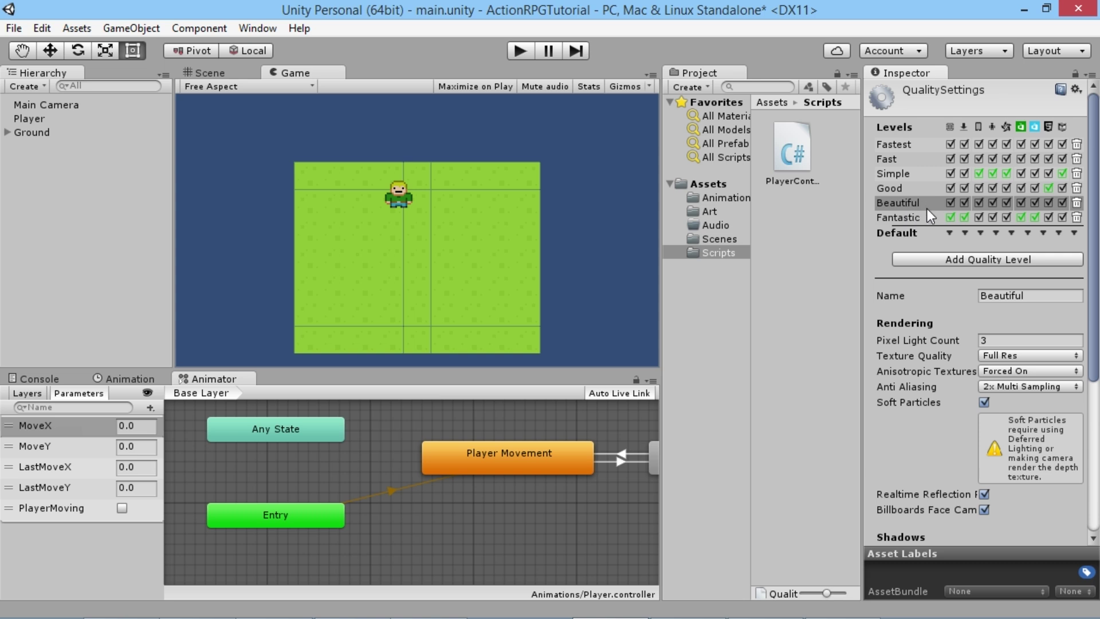
Set Anti Aliasing to Disabled for both the Beautiful and Fantastic quality levels.
{"action": "left_click", "coordinate": [1026, 387]}
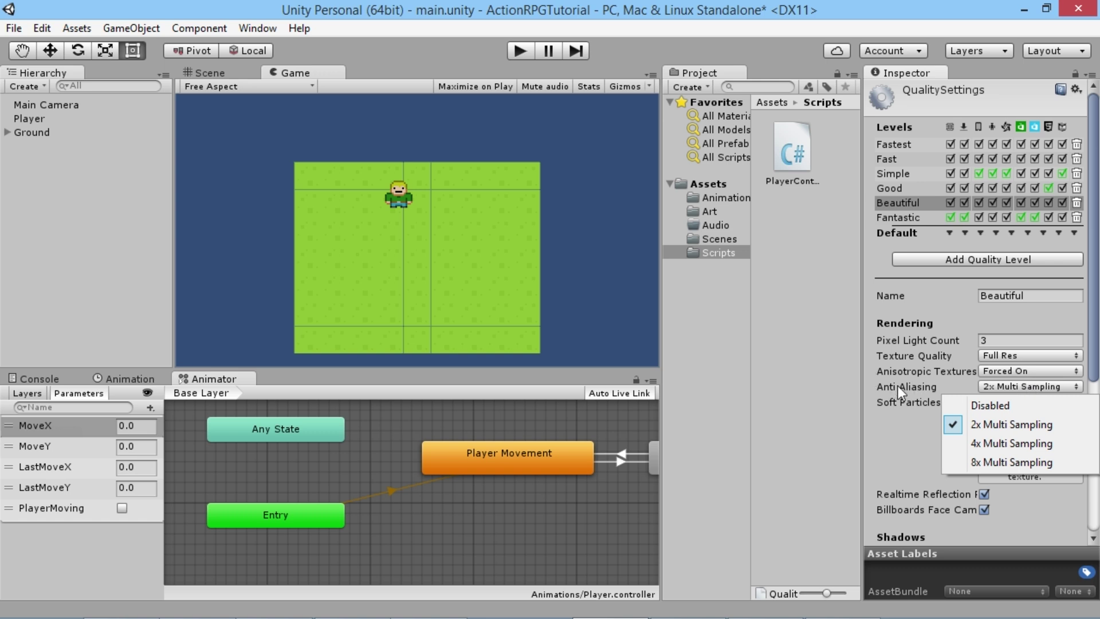
{"action": "left_click", "coordinate": [983, 405]}
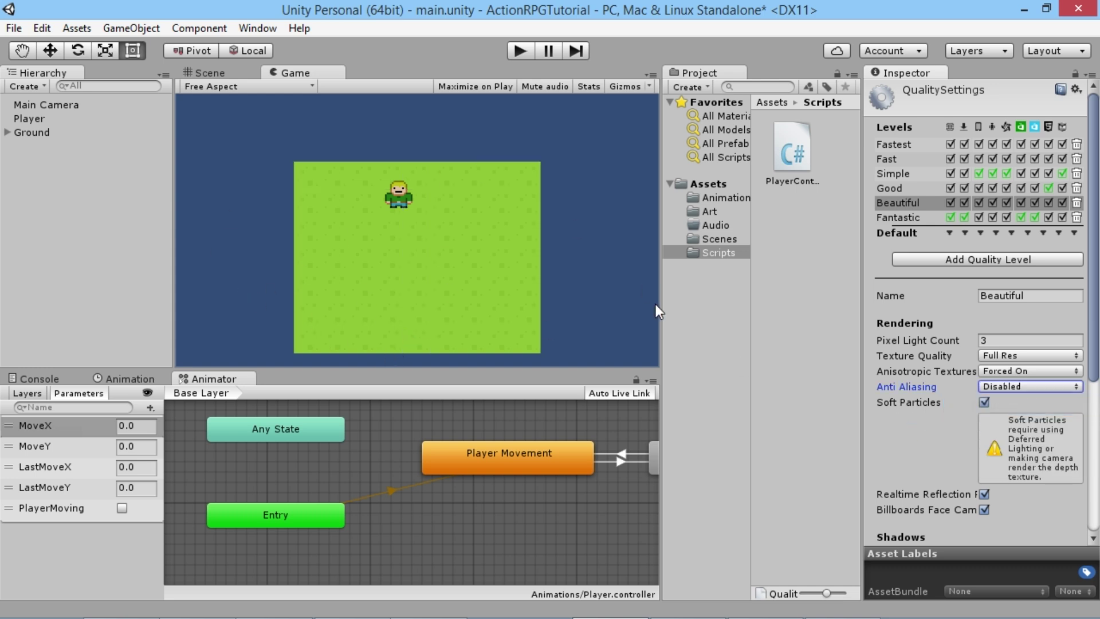
{"action": "left_click", "coordinate": [894, 219]}
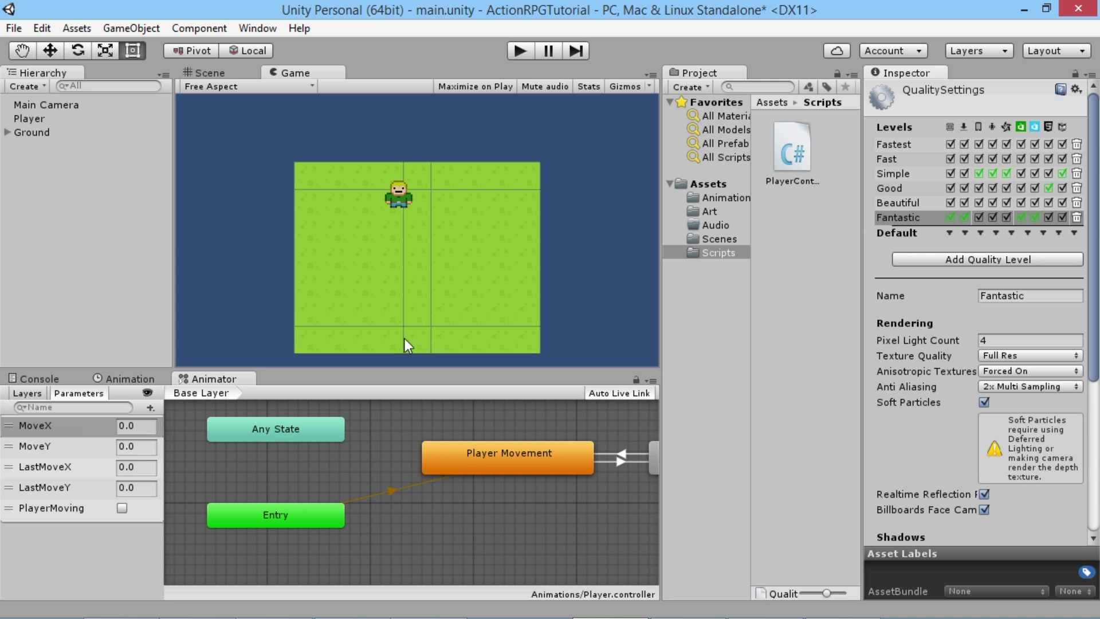
{"action": "left_click", "coordinate": [1007, 389]}
{"action": "left_click", "coordinate": [1003, 406]}
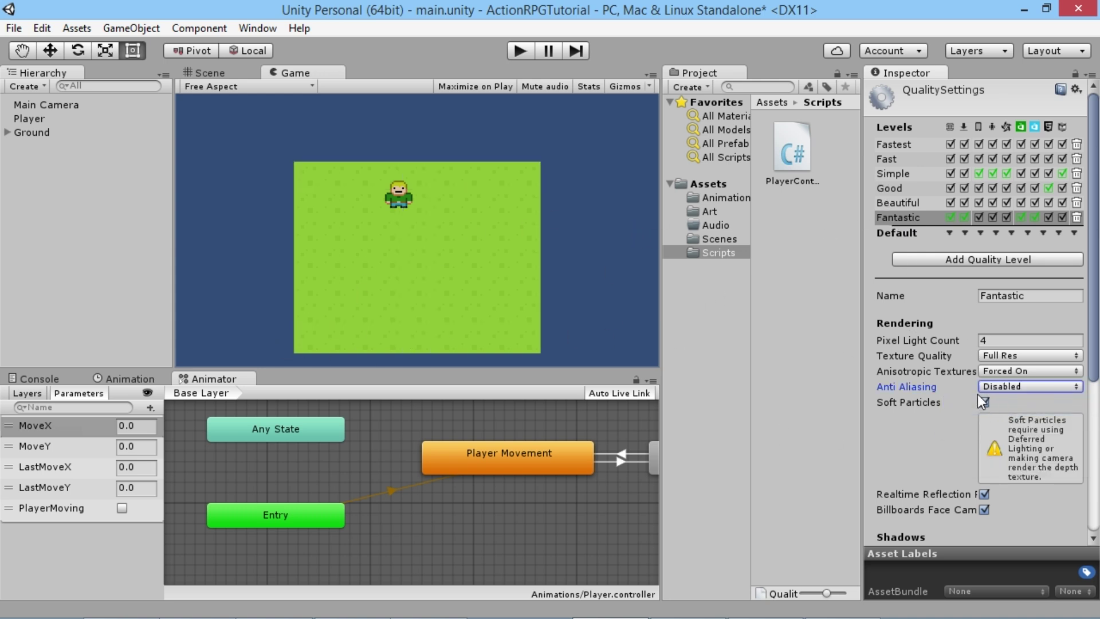
{"action": "left_click", "coordinate": [427, 278]}
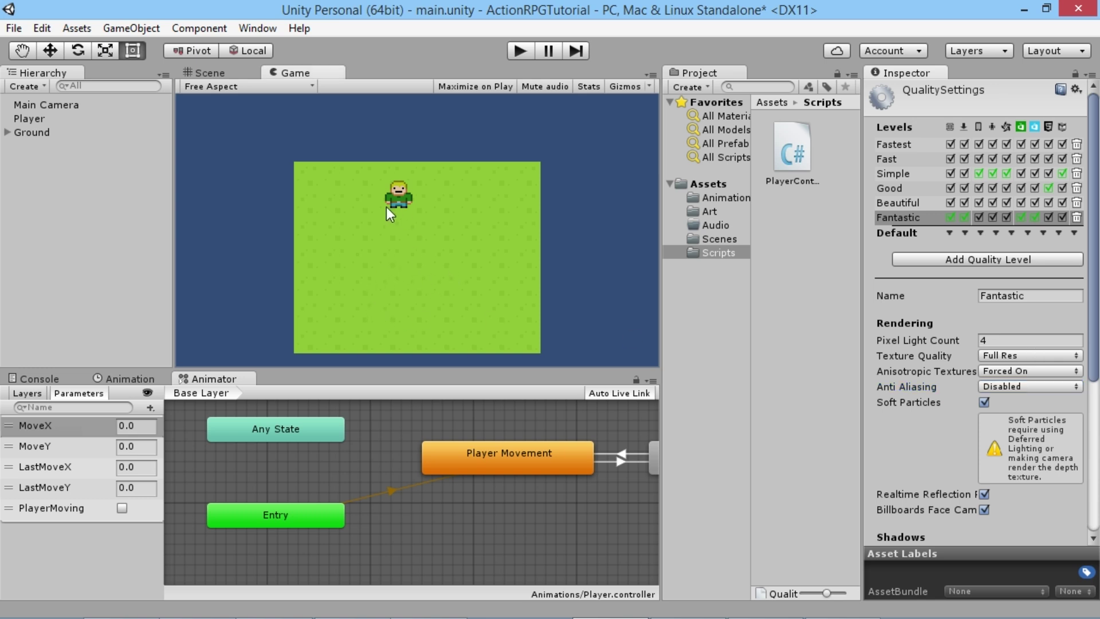
Parent Main Camera to Player again and run the game, walking the player around to check the ground for tile lines.
{"action": "left_click_drag", "start_coordinate": [61, 107], "coordinate": [43, 117]}
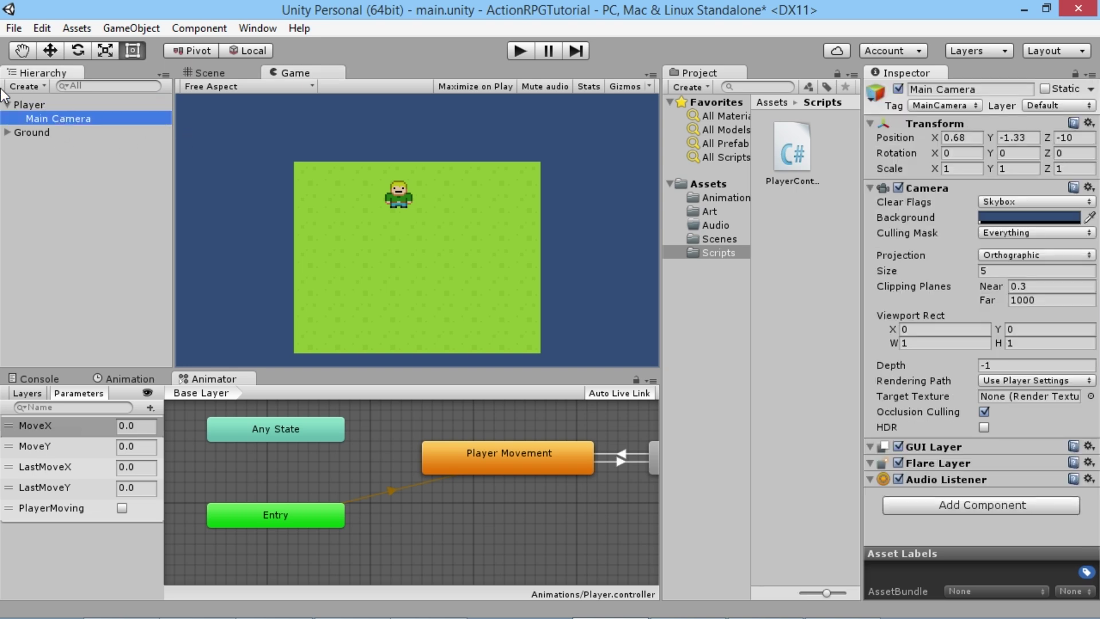
{"action": "left_click", "coordinate": [521, 51]}
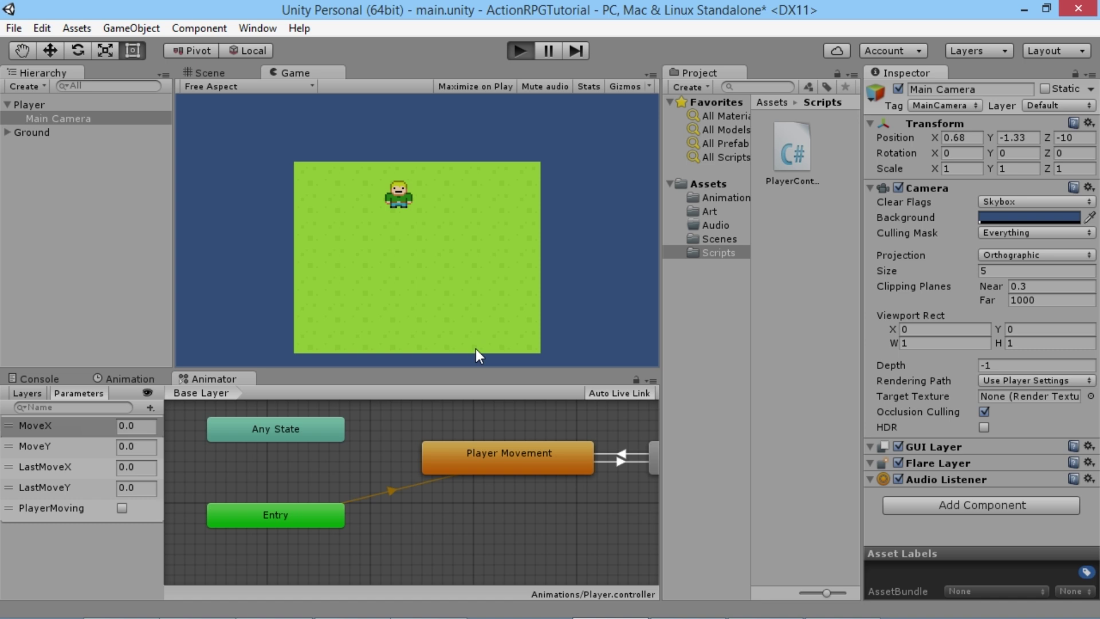
{"action": "key", "text": "s"}
{"action": "key", "text": "d"}
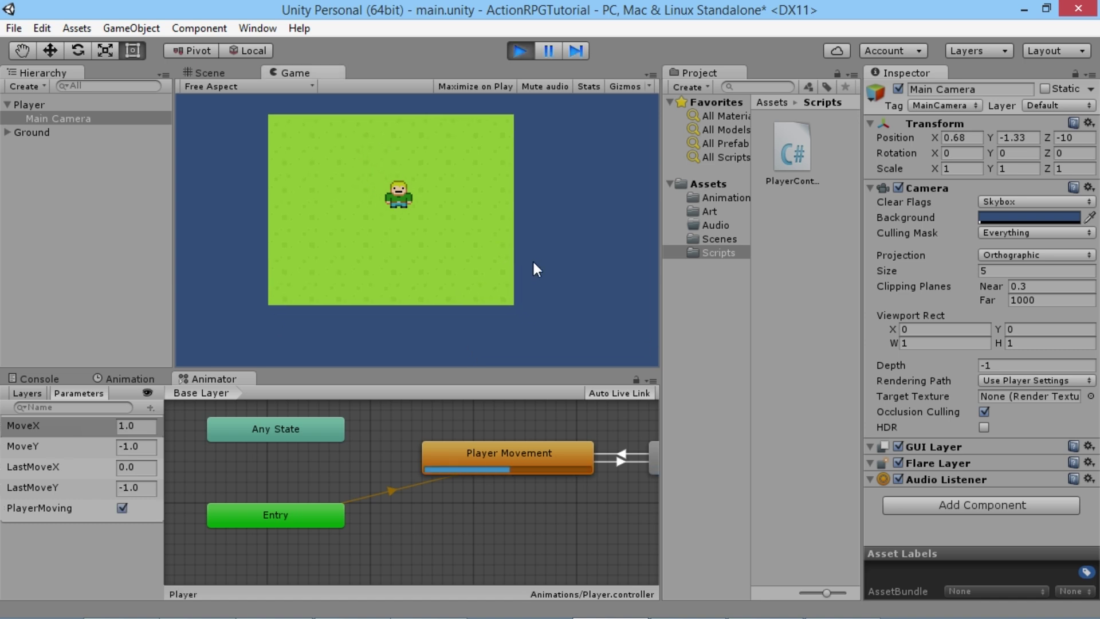
{"action": "key", "text": "a"}
{"action": "key", "text": "w"}
{"action": "key", "text": "d"}
{"action": "key", "text": "s"}
{"action": "key", "text": "a"}
Maximize the Game view and walk the player in all directions to inspect the ground tiles at larger size.
{"action": "right_click", "coordinate": [326, 74]}
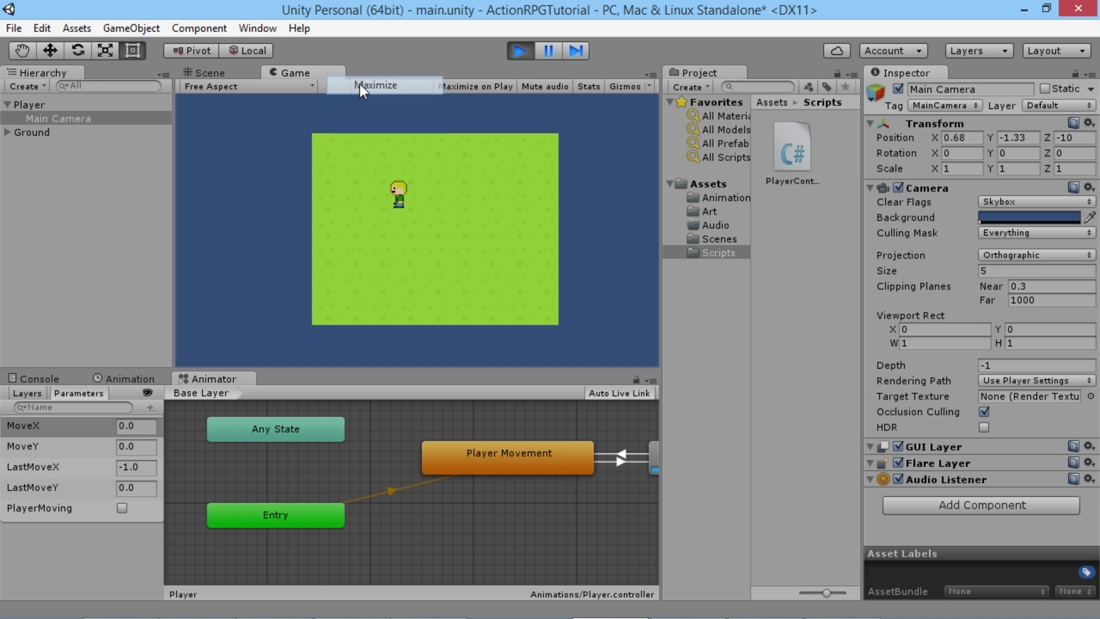
{"action": "left_click", "coordinate": [360, 84]}
{"action": "key", "text": "Right"}
{"action": "key", "text": "Left"}
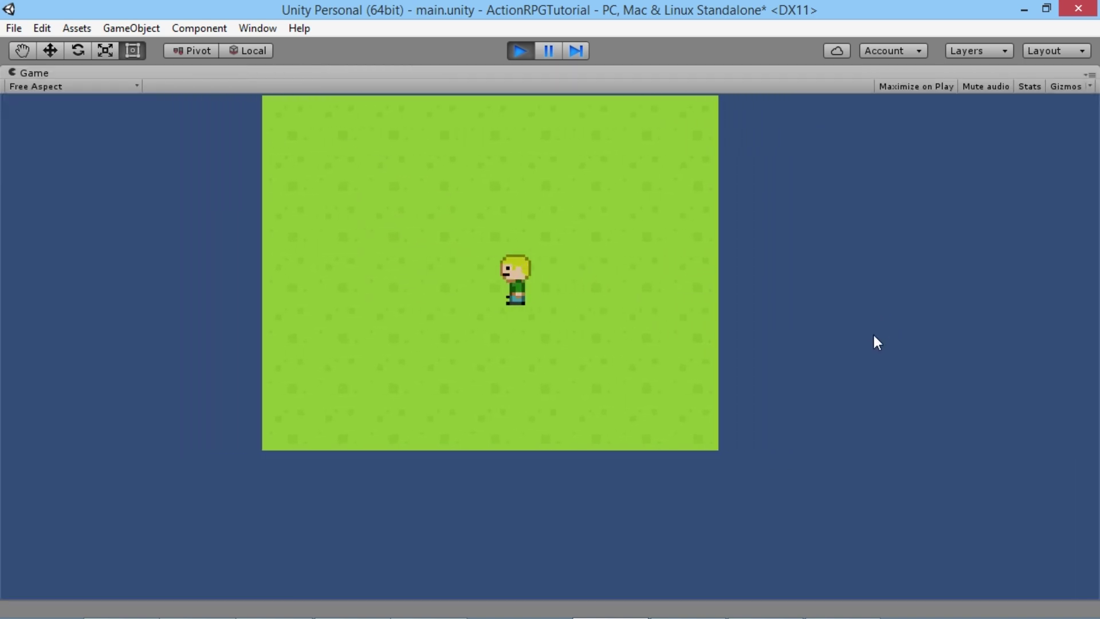
{"action": "key", "text": "Right"}
{"action": "key", "text": "Left"}
{"action": "key", "text": "Left"}
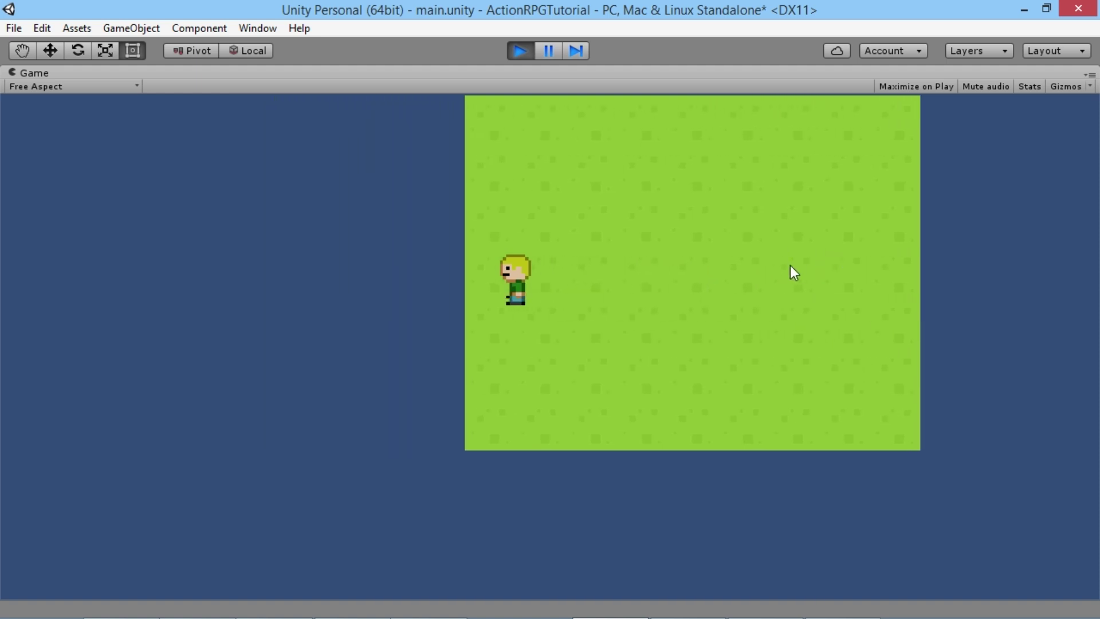
{"action": "key", "text": "Right"}
{"action": "key", "text": "Up"}
{"action": "key", "text": "Down"}
{"action": "key", "text": "Left"}
{"action": "key", "text": "Up"}
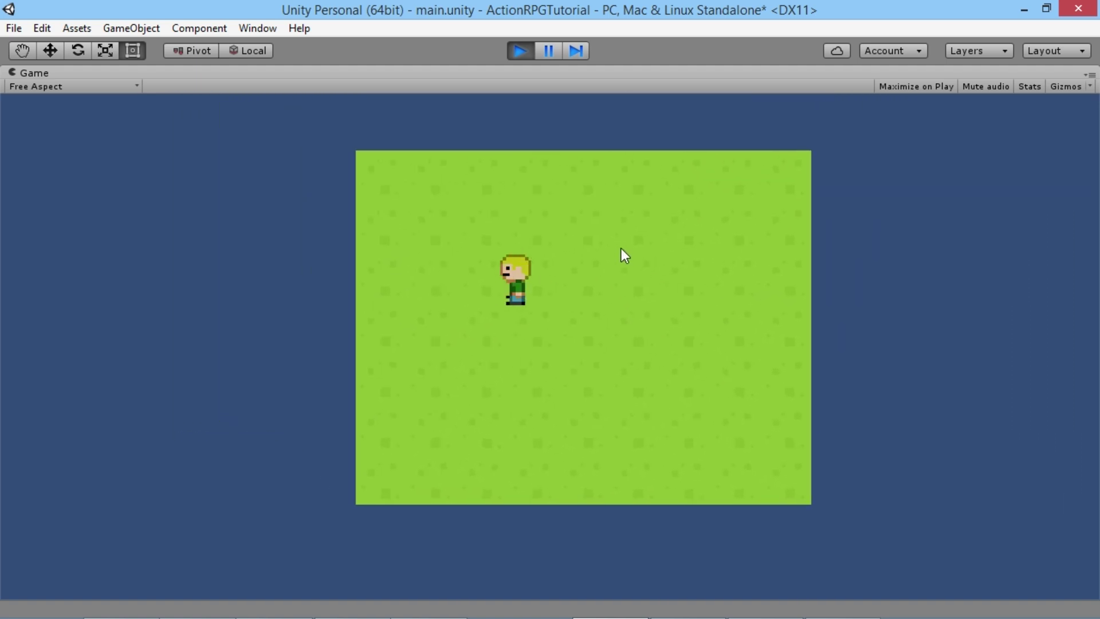
{"action": "key", "text": "Right"}
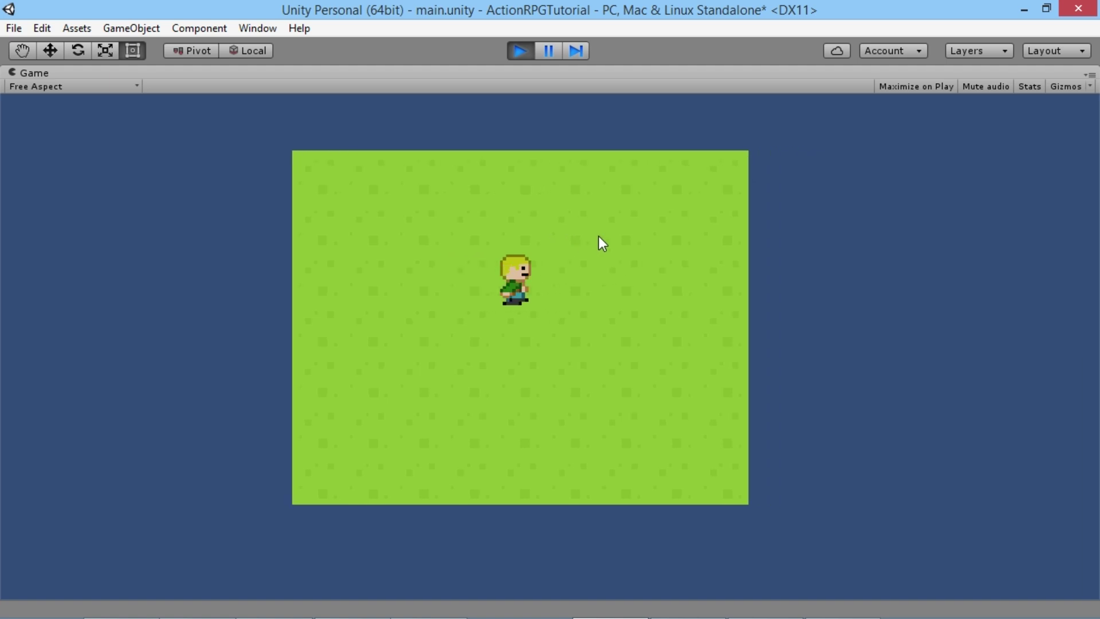
{"action": "key", "text": "Down"}
{"action": "key", "text": "Left"}
{"action": "key", "text": "Up"}
{"action": "key", "text": "Right"}
{"action": "key", "text": "Down"}
{"action": "key", "text": "Left"}
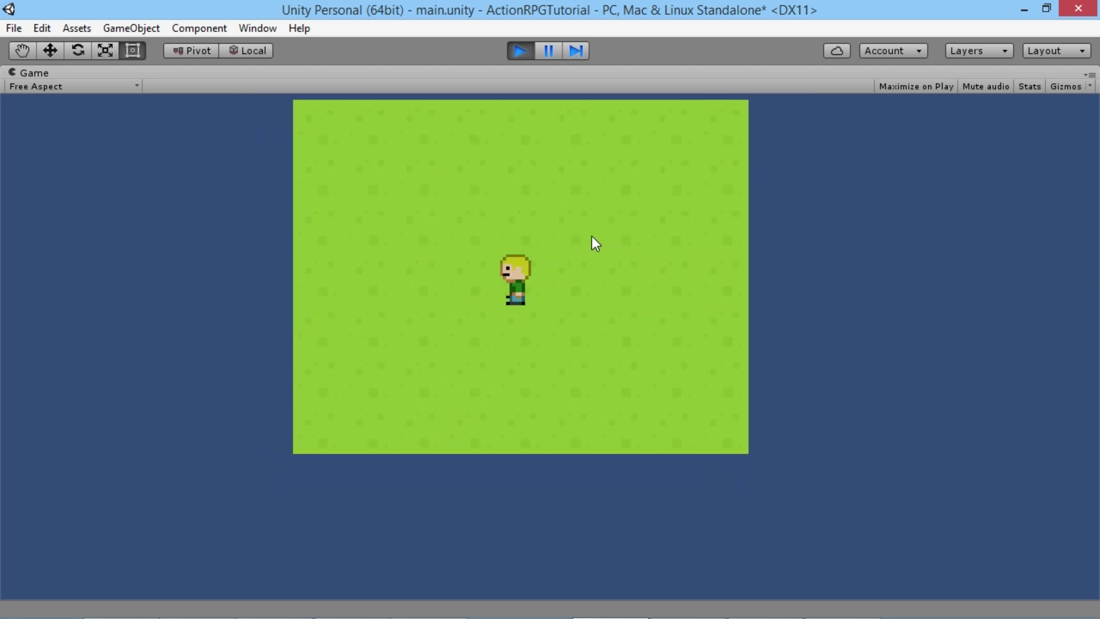
{"action": "key", "text": "Up"}
{"action": "key", "text": "Right"}
{"action": "key", "text": "Down"}
{"action": "key", "text": "Up"}
Stop the running game and detach Main Camera from Player, returning it to the hierarchy's top level.
{"action": "left_click", "coordinate": [520, 51]}
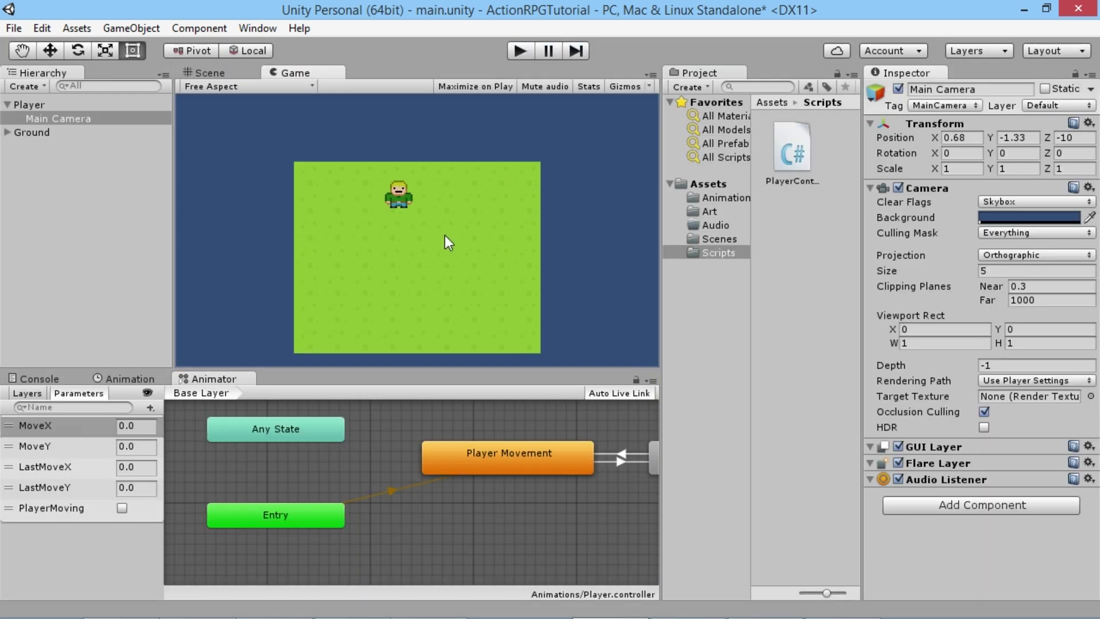
{"action": "left_click_drag", "start_coordinate": [75, 116], "coordinate": [67, 100]}
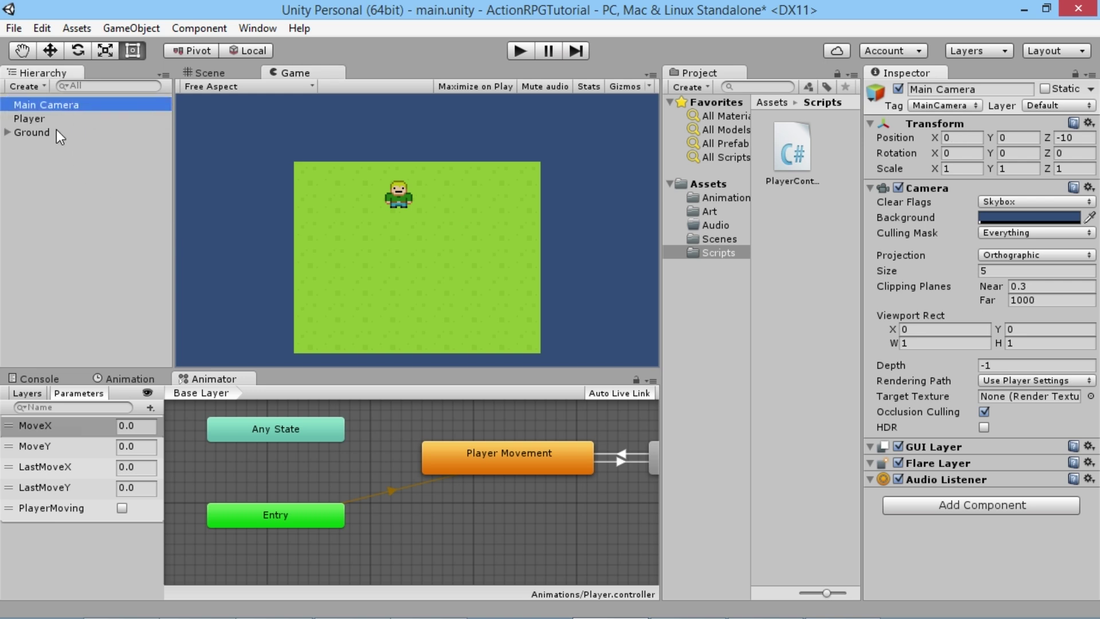